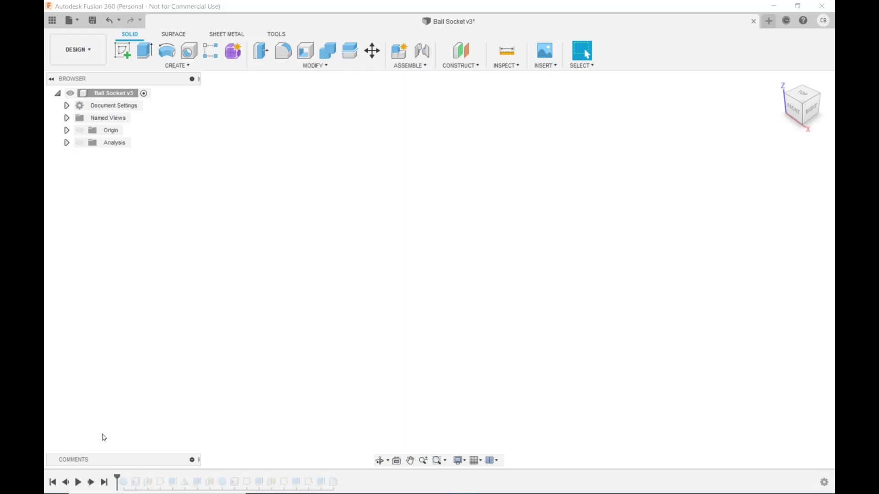
Roll the design history forward past the sphere feature to bring the solid ball into the model
left_click(169, 70)
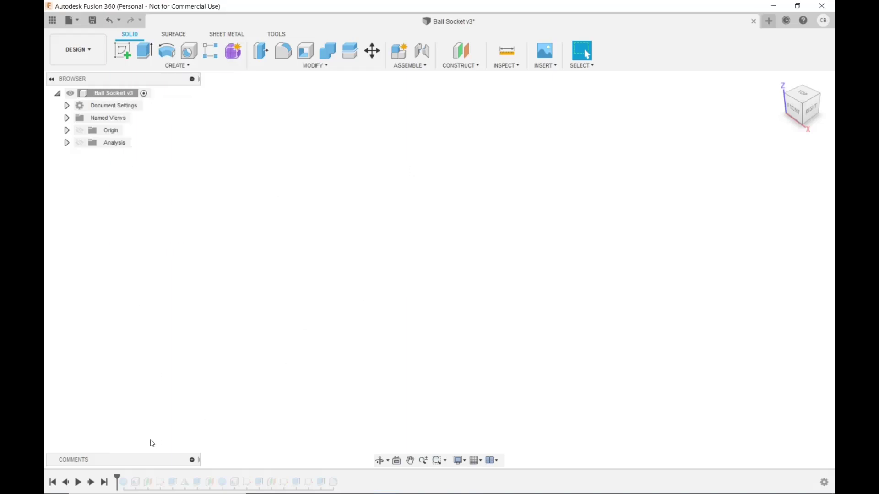
left_click_drag(118, 478, 123, 479)
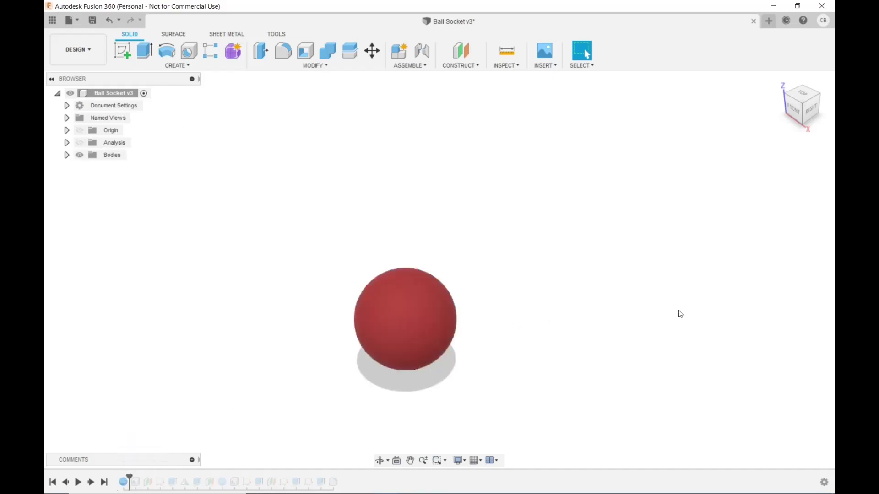
middle_click_drag(657, 316, 628, 281, "shift")
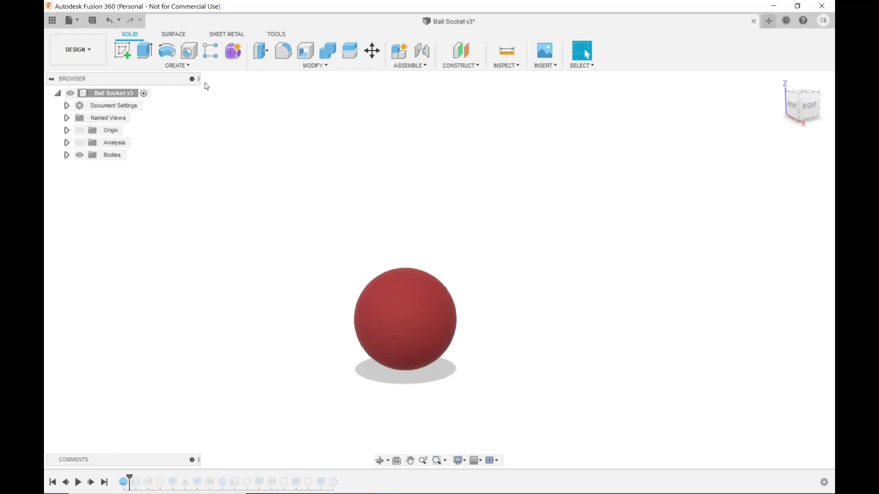
left_click(314, 66)
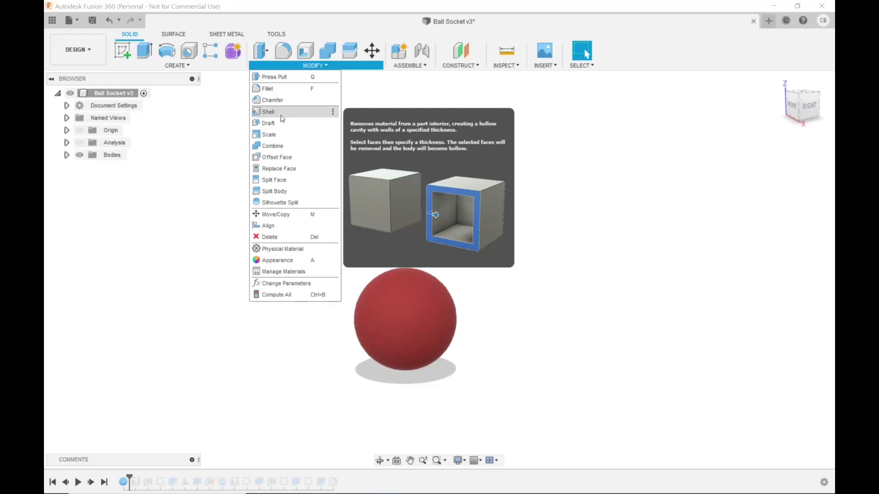
left_click(588, 111)
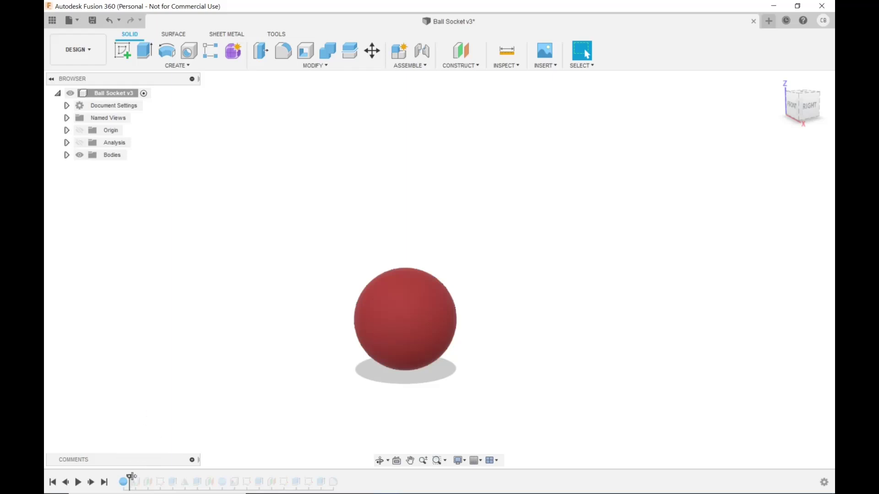
Roll the design history past the Shell feature and examine the hollow wall by temporarily showing the section analysis
left_click_drag(130, 478, 142, 478)
left_click(79, 144)
middle_click_drag(509, 246, 400, 247, "shift")
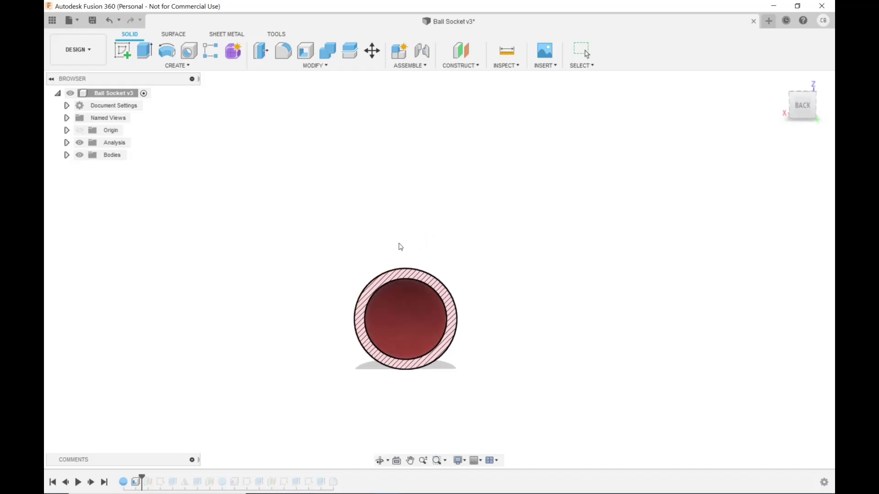
left_click(504, 65)
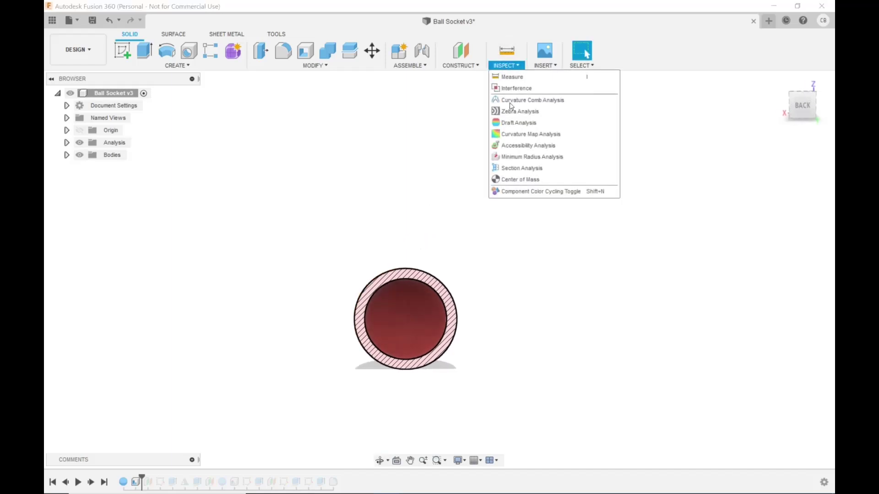
left_click(716, 105)
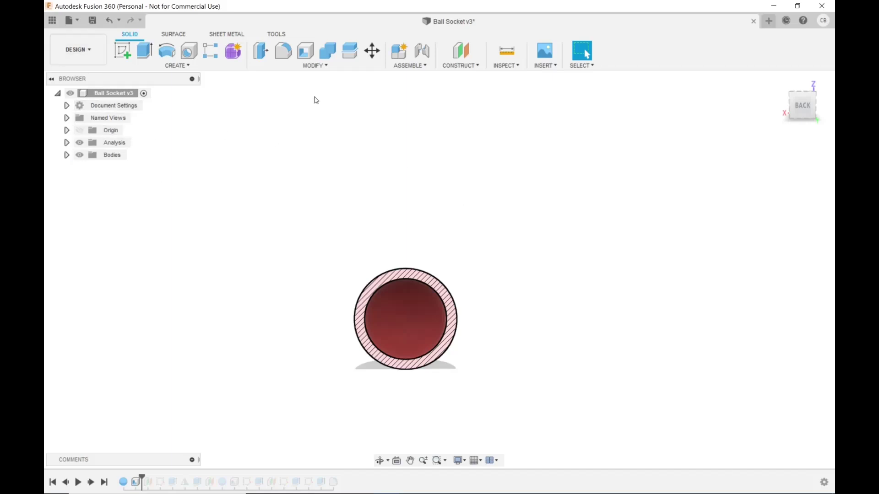
mouse_move(671, 218)
middle_mouse_down("shift")
mouse_move(634, 212)
mouse_move(678, 208)
mouse_move(663, 209)
mouse_move(671, 219)
mouse_move(672, 201)
mouse_move(676, 209)
middle_mouse_up("shift")
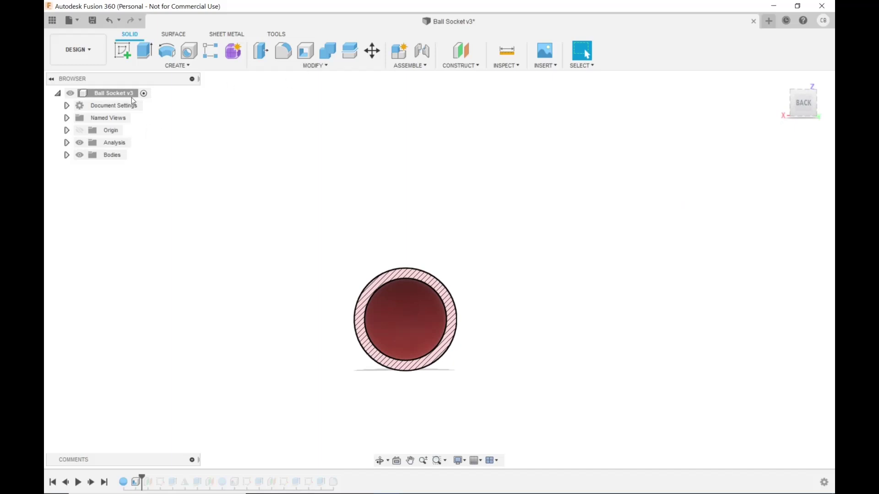
left_click(79, 143)
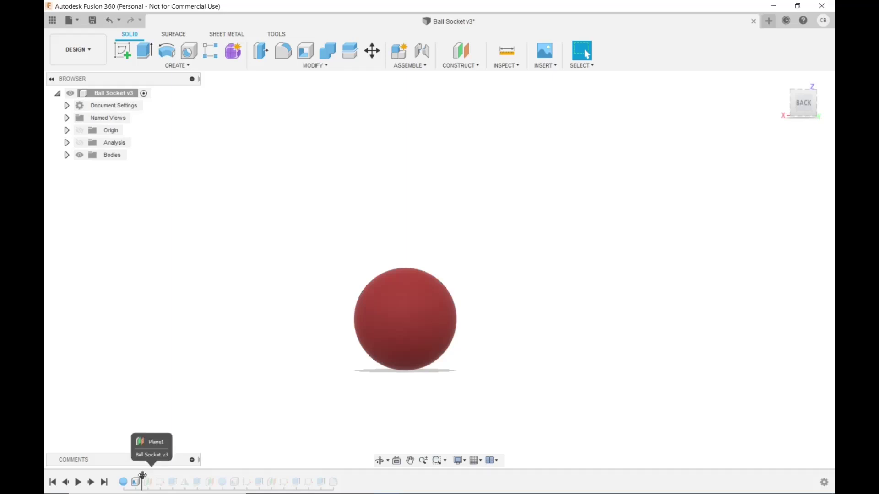
Roll the design history past the first construction plane and make Plane1 visible
left_click_drag(143, 476, 152, 476)
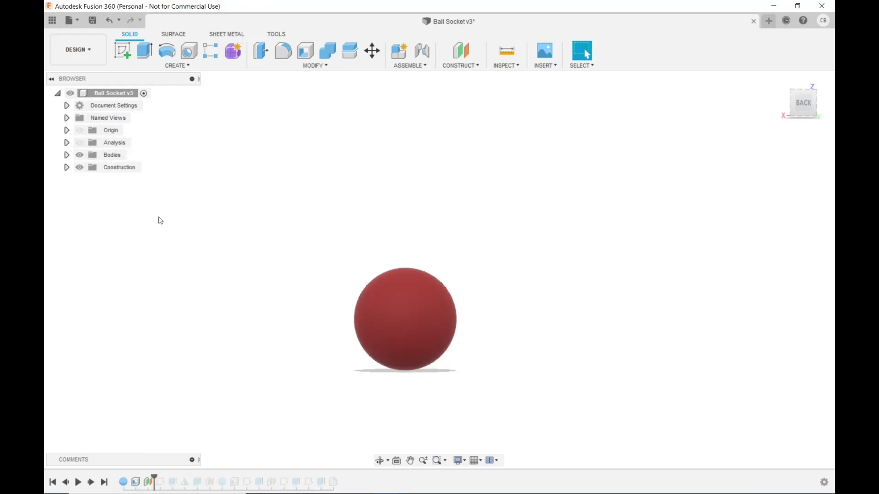
left_click(66, 167)
left_click(89, 179)
middle_click_drag(415, 211, 420, 233, "shift")
left_click(466, 68)
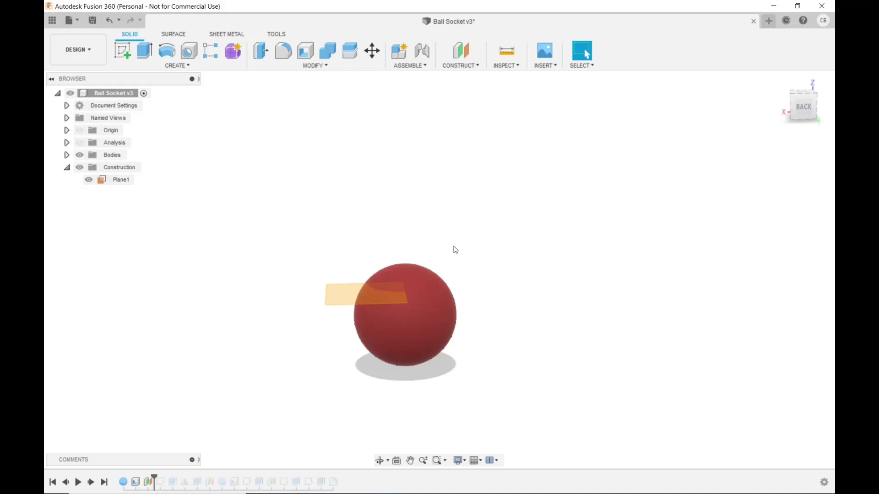
middle_click_drag(456, 249, 451, 243, "shift")
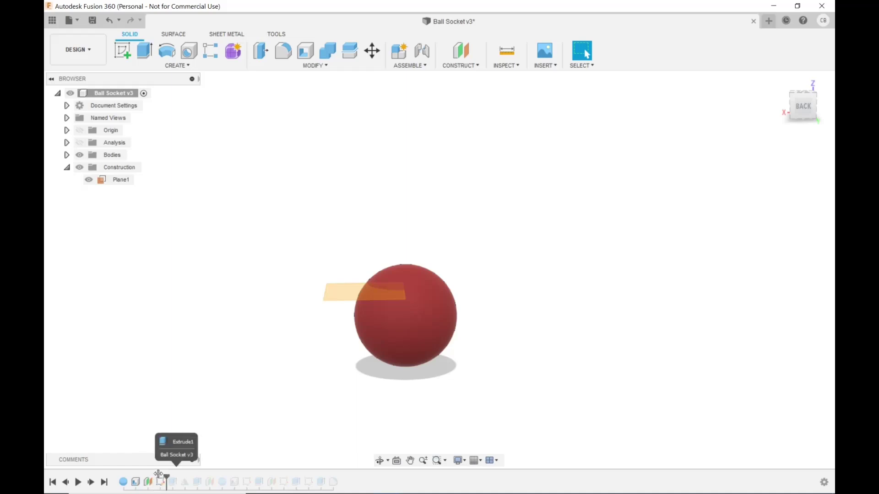
Roll the design history past Sketch3 and open the sketch to inspect its circle, then finish it unchanged
left_click_drag(155, 478, 162, 488)
right_click(161, 488)
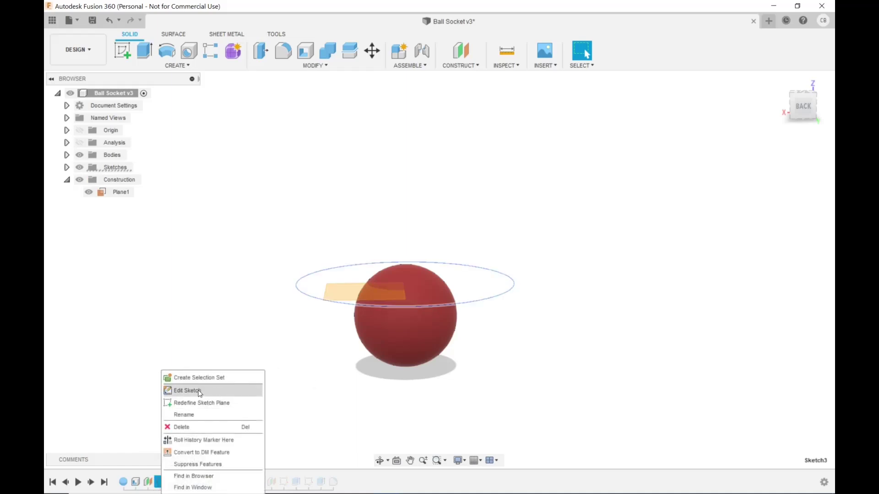
left_click(199, 391)
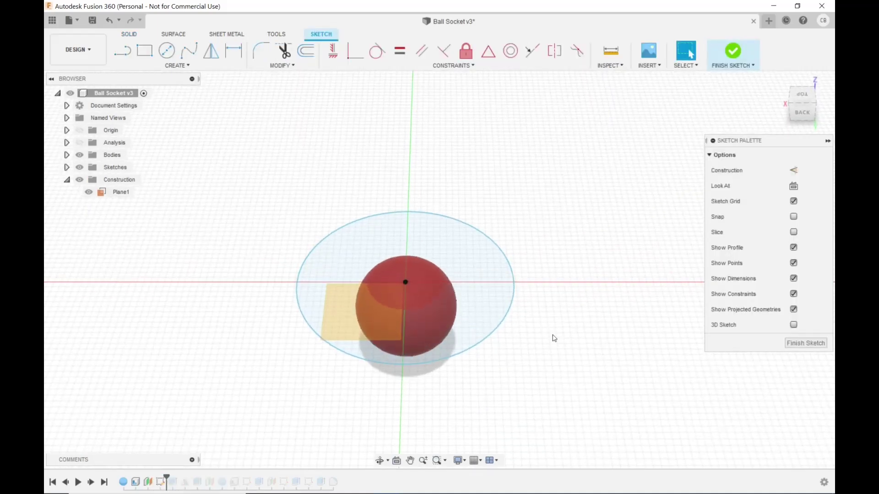
left_click(500, 322)
middle_click_drag(583, 411, 587, 348, "shift")
key("Escape")
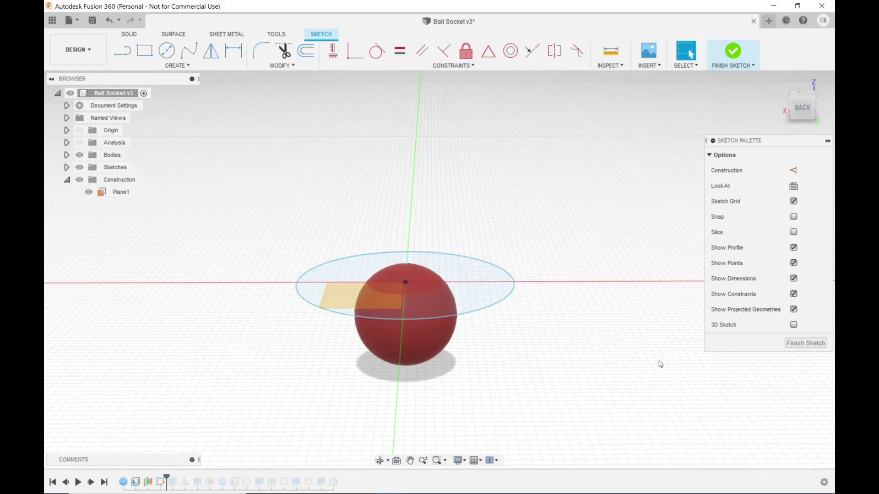
mouse_move(636, 363)
middle_mouse_down("shift")
mouse_move(633, 341)
mouse_move(634, 355)
middle_mouse_up("shift")
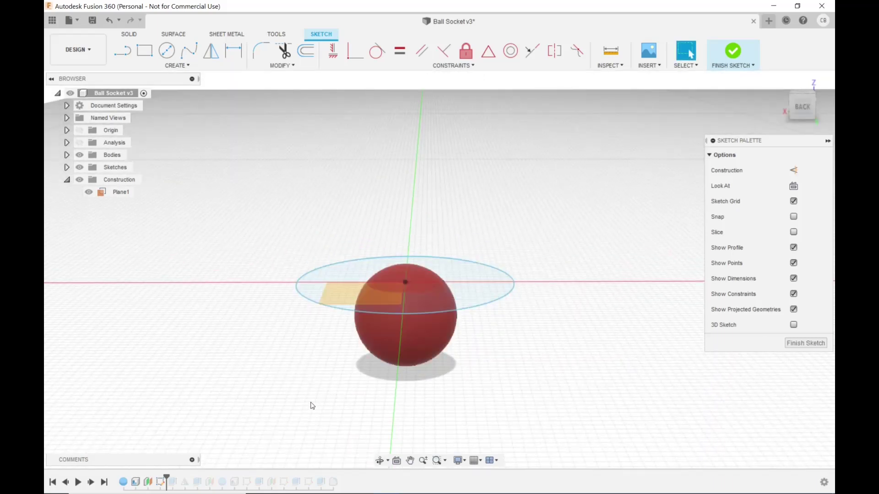
left_click(817, 343)
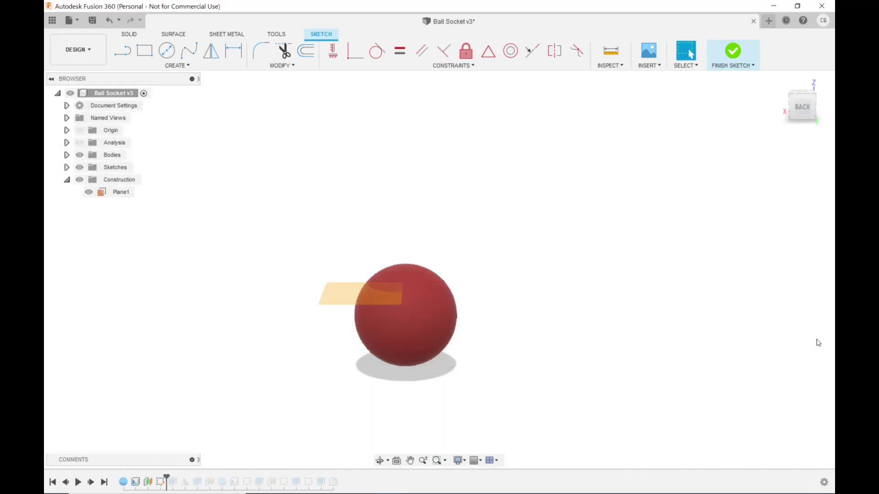
Hide Plane1 and roll the design history past Extrude1 to cut the top off the hollow ball
left_click(88, 195)
left_click(88, 194)
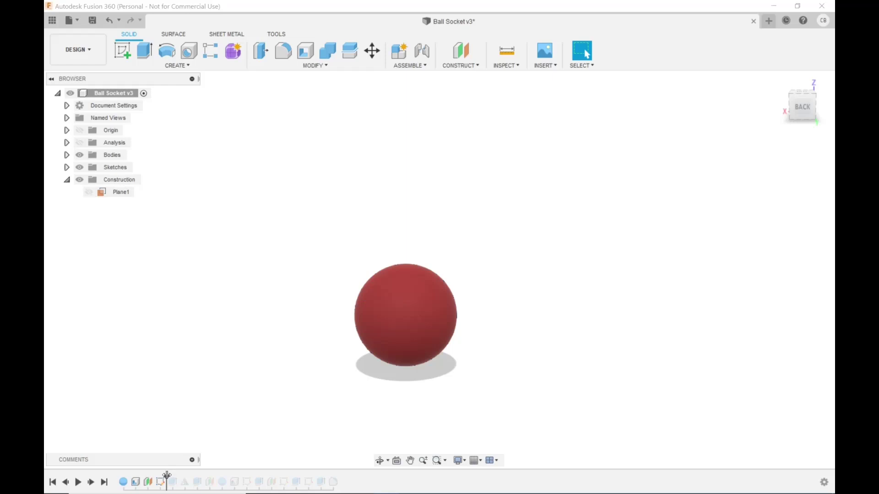
left_click_drag(168, 476, 178, 476)
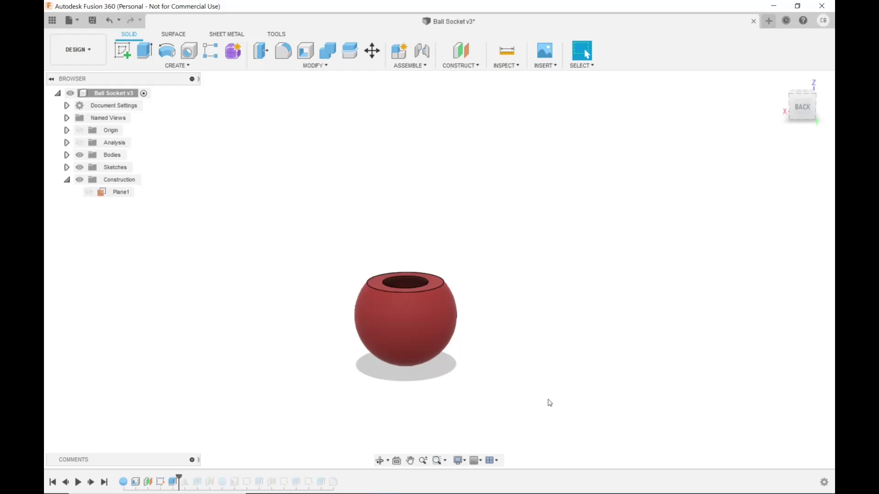
mouse_move(659, 358)
middle_mouse_down("shift")
mouse_move(657, 331)
mouse_move(657, 348)
middle_mouse_up("shift")
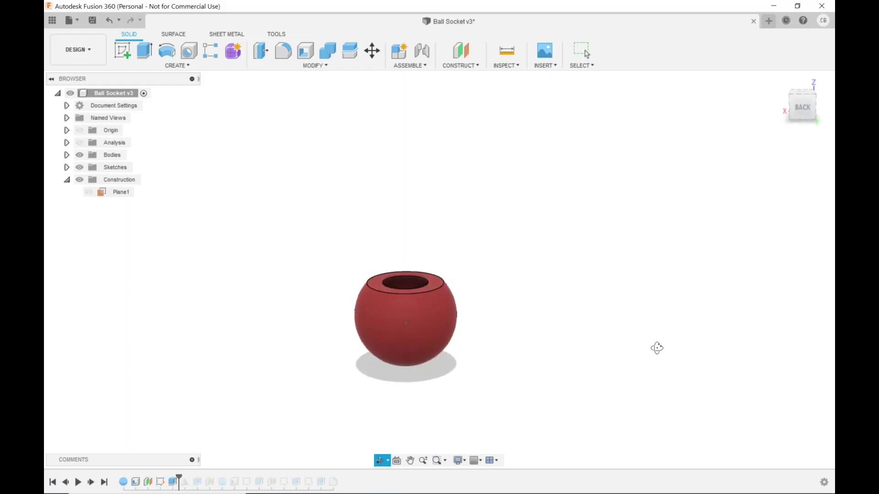
key("Escape")
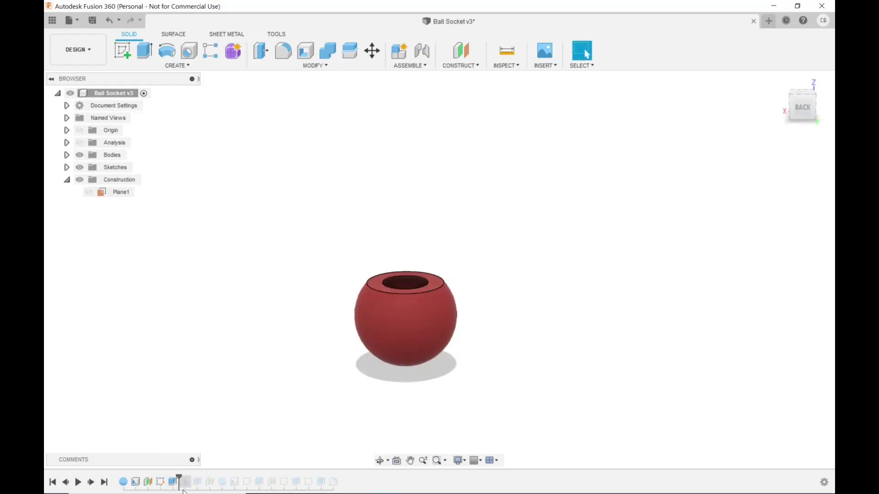
left_click(211, 64)
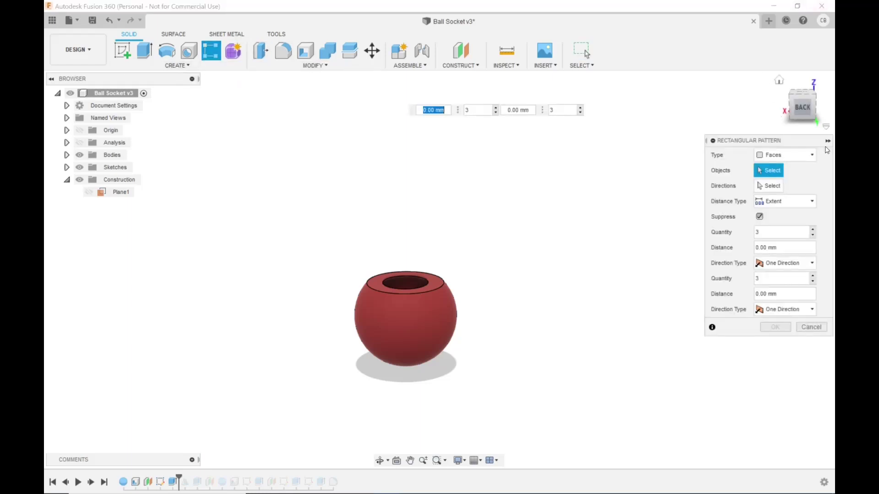
left_click(811, 327)
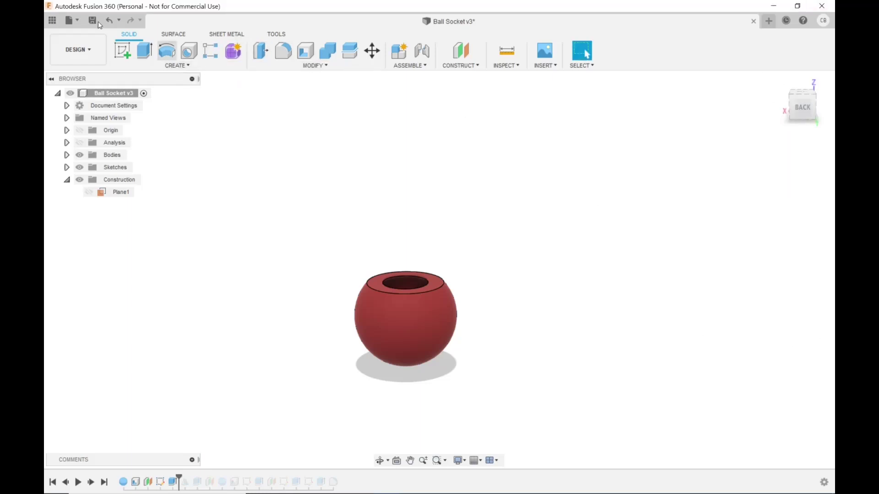
left_click(178, 66)
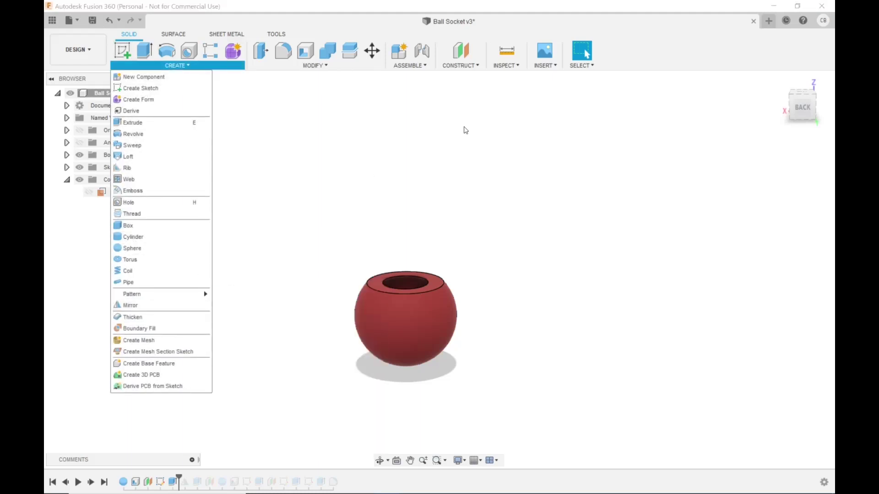
left_click(461, 144)
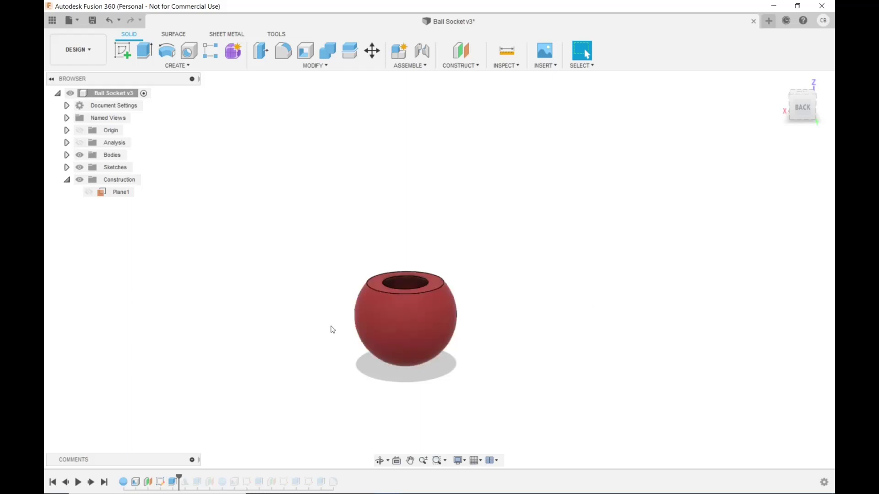
Roll the design history past the Mirror feature to repeat the flat cut on the ball's underside
left_click_drag(179, 479, 186, 476)
middle_click_drag(559, 429, 595, 434, "shift")
key("Escape")
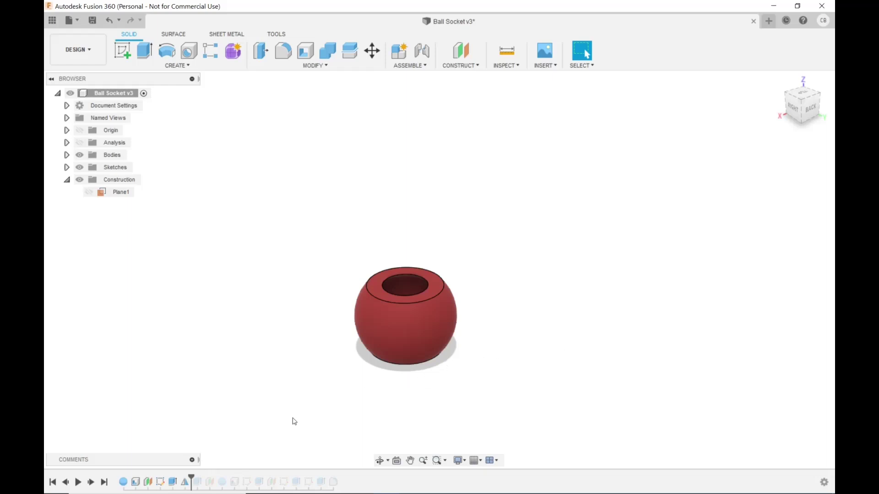
Highlight the ball's flat top ring face and roll the design history past the extrusion that raises the neck
scroll(517, 355, "up", 3)
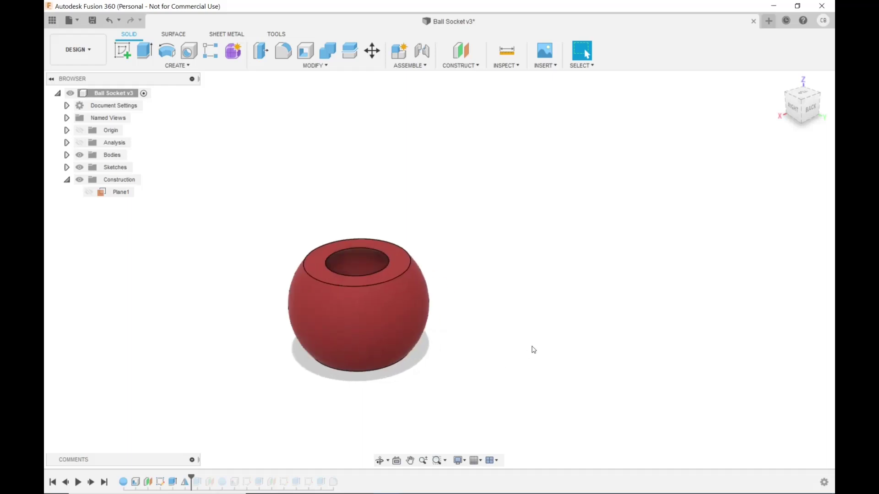
left_click(394, 253)
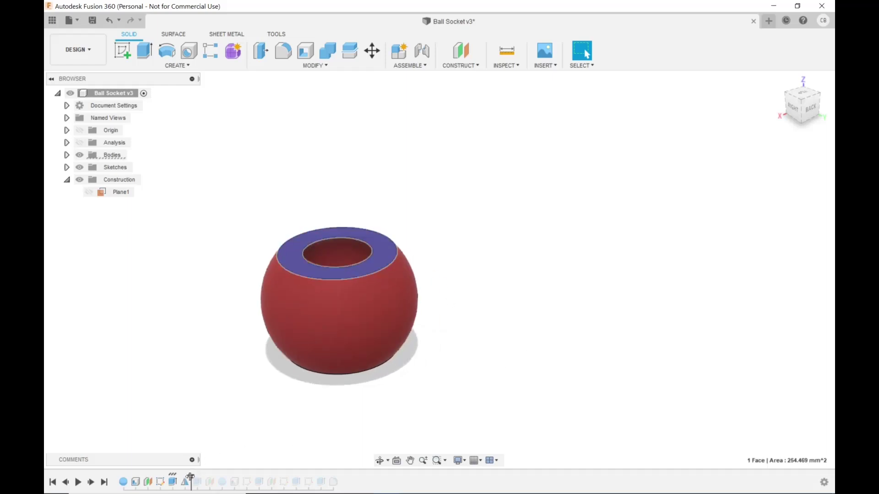
left_click_drag(191, 477, 204, 477)
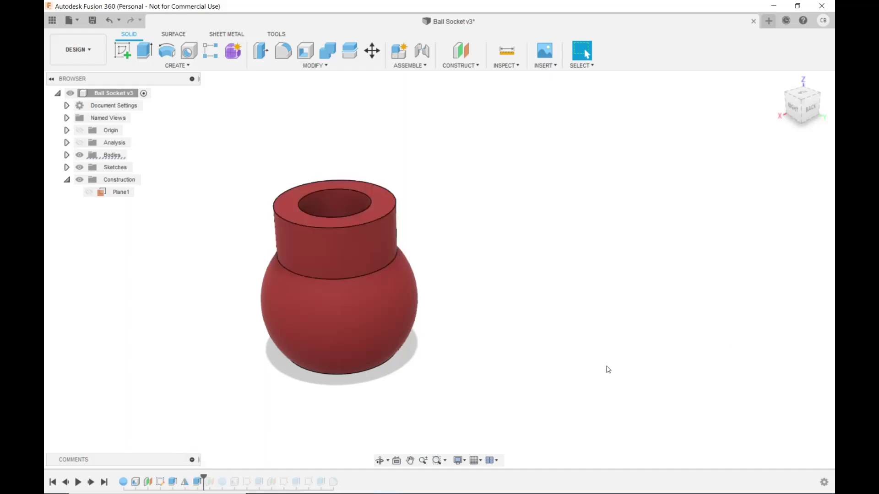
middle_click_drag(542, 358, 610, 354)
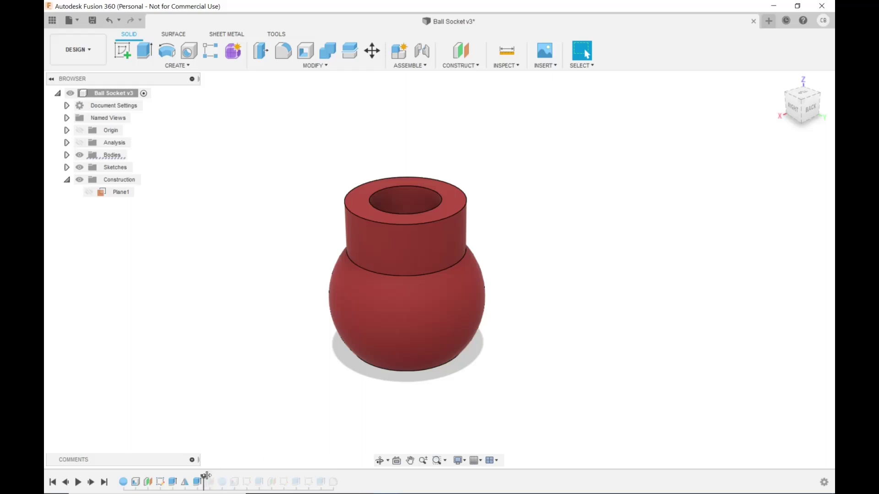
Roll the design history past the second construction plane and make Plane2 above the neck visible
left_click_drag(204, 477, 211, 477)
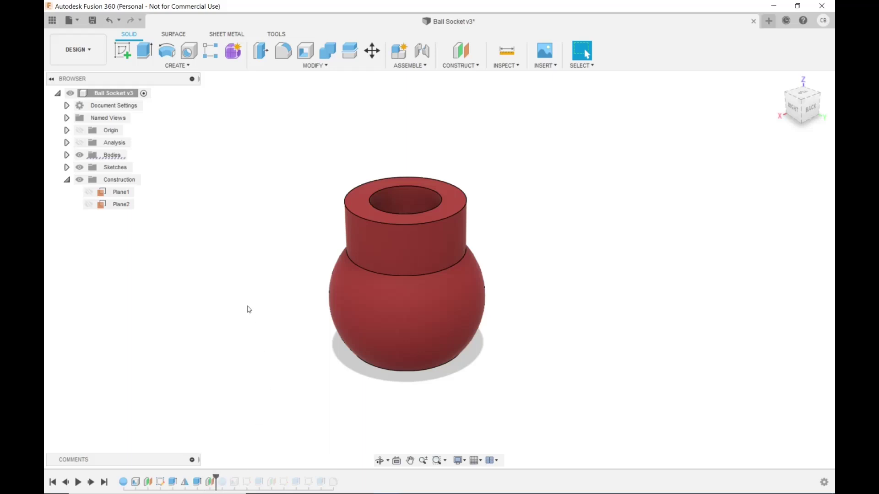
scroll(506, 268, "up", 3)
scroll(530, 253, "down", 4)
middle_click_drag(530, 253, 524, 325)
scroll(520, 313, "down", 1)
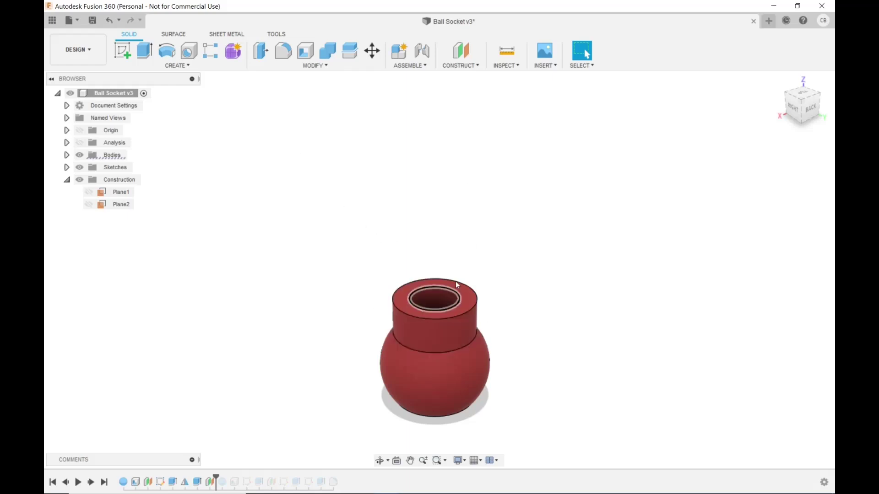
left_click(89, 204)
middle_click_drag(663, 206, 613, 223, "shift")
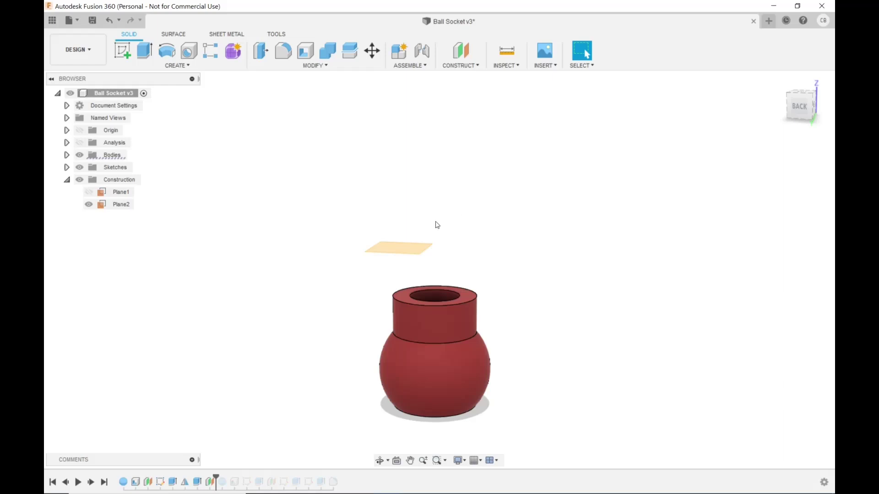
left_click(406, 250)
left_click(403, 179)
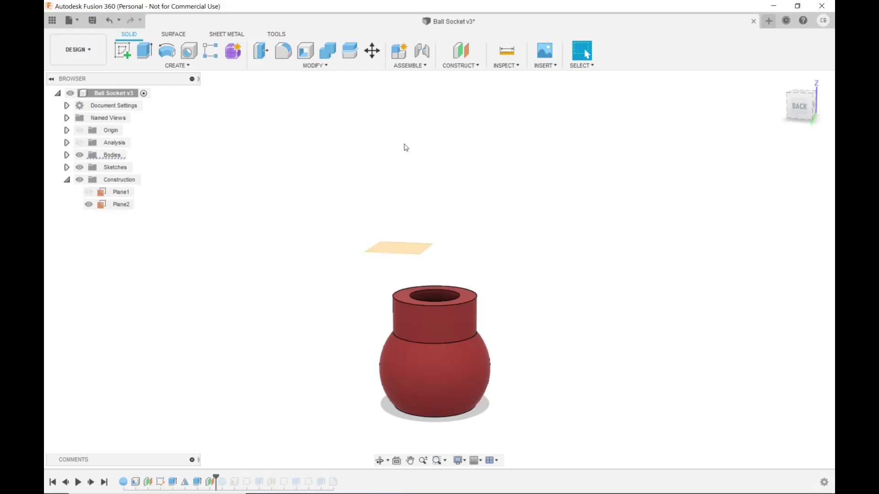